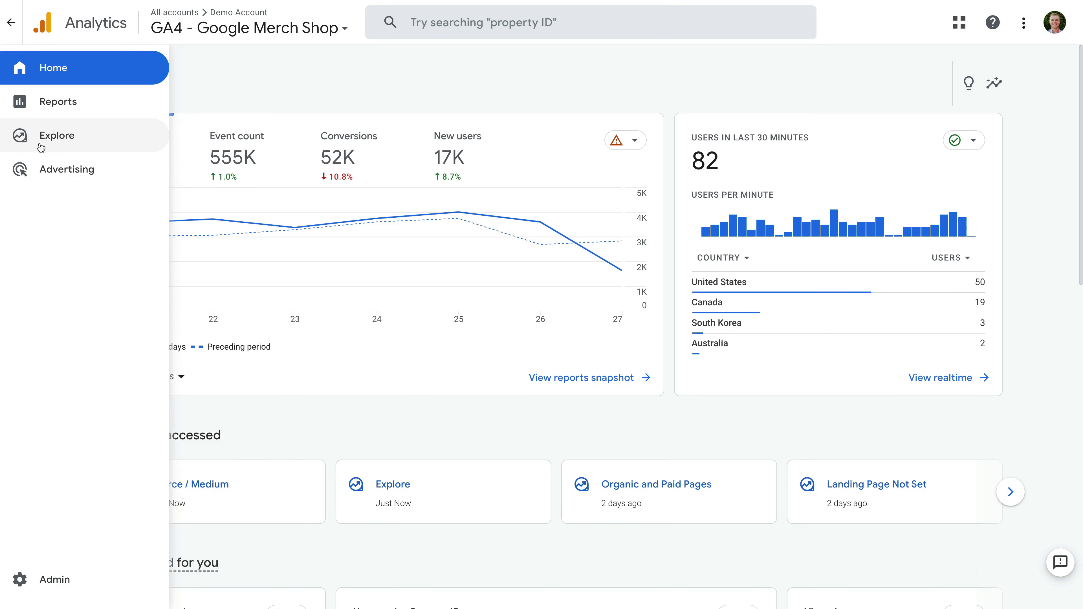
# - Open the saved Source / Medium exploration from the Explore area
pyautogui.click(40, 144)
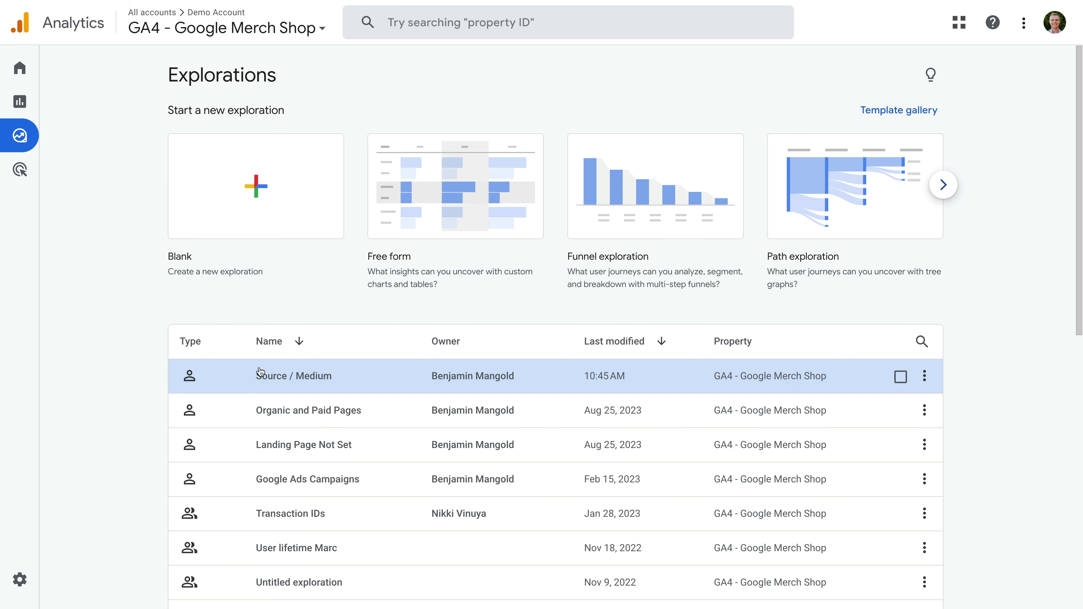
pyautogui.click(335, 381)
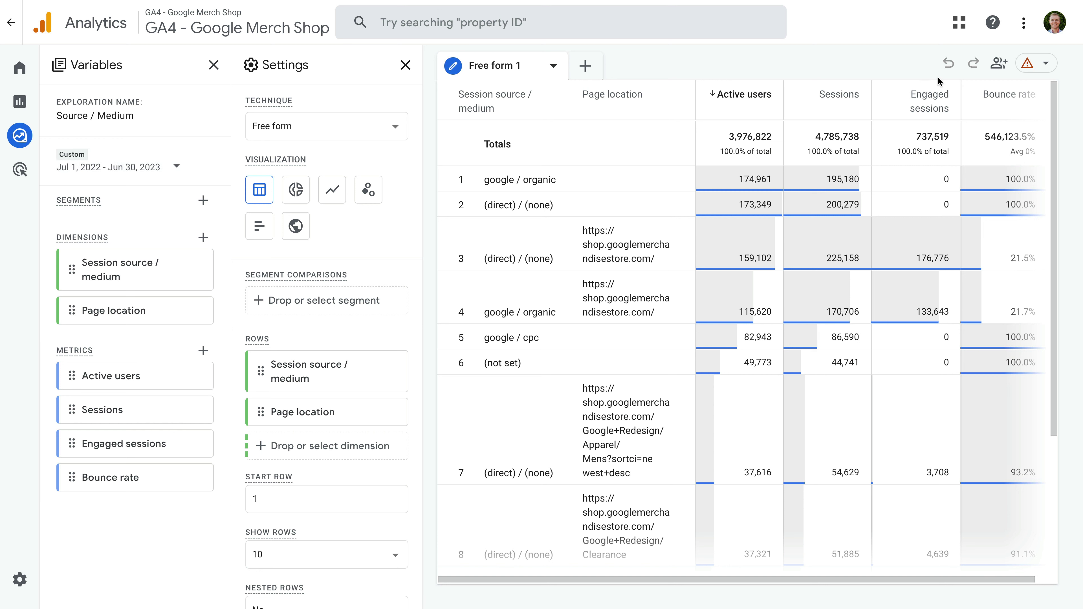
# - Show the exploration's data-quality details and highlight the 32.6% sampled share
pyautogui.click(1047, 68)
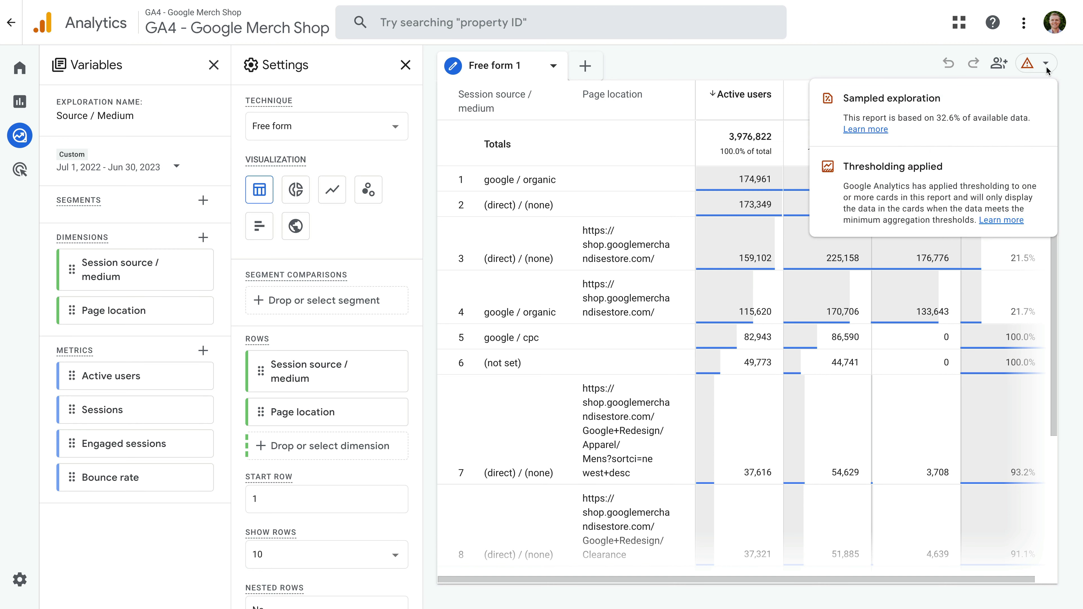
pyautogui.moveTo(937, 118); pyautogui.dragTo(959, 118)
# - Dismiss the data-quality popover and apply a May 1 – Jul 31, 2023 range to the exploration
pyautogui.click(182, 171)
pyautogui.click(166, 170)
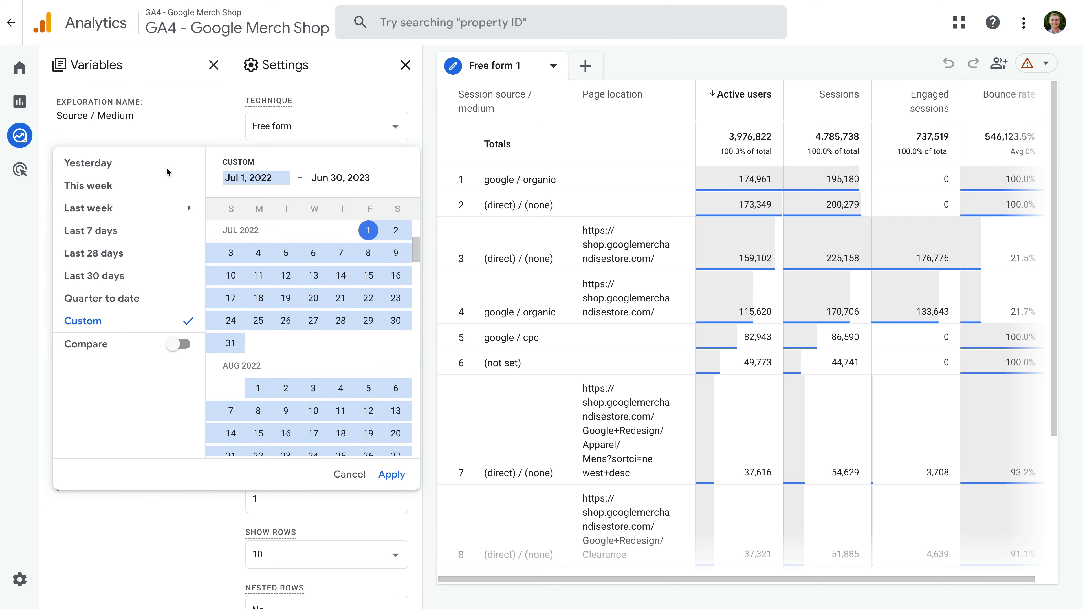
pyautogui.scroll(-5, 313, 288)
pyautogui.scroll(-10, 313, 289)
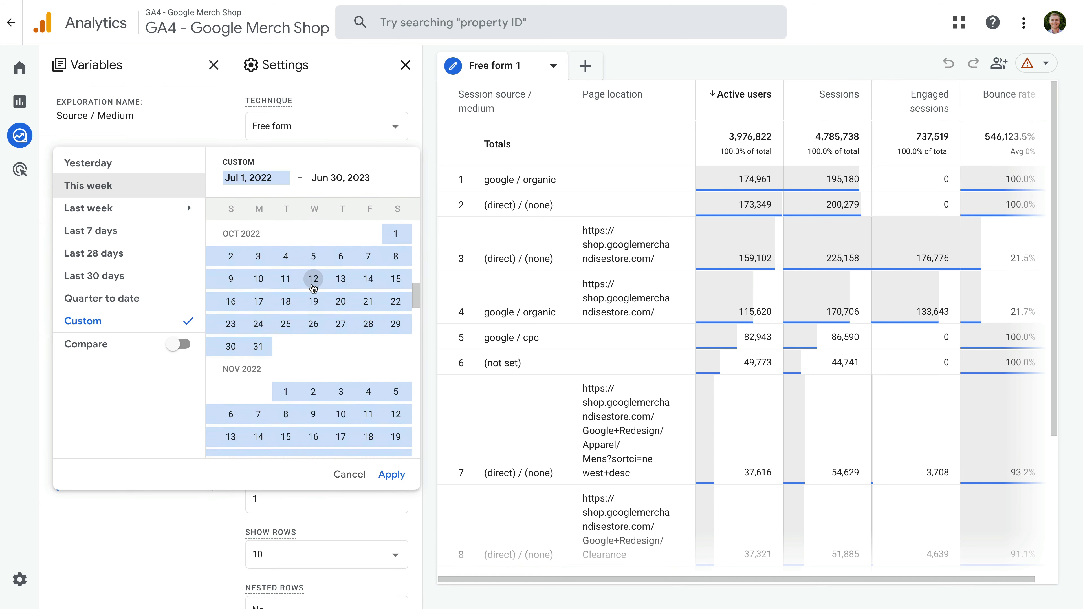
pyautogui.scroll(-8, 314, 288)
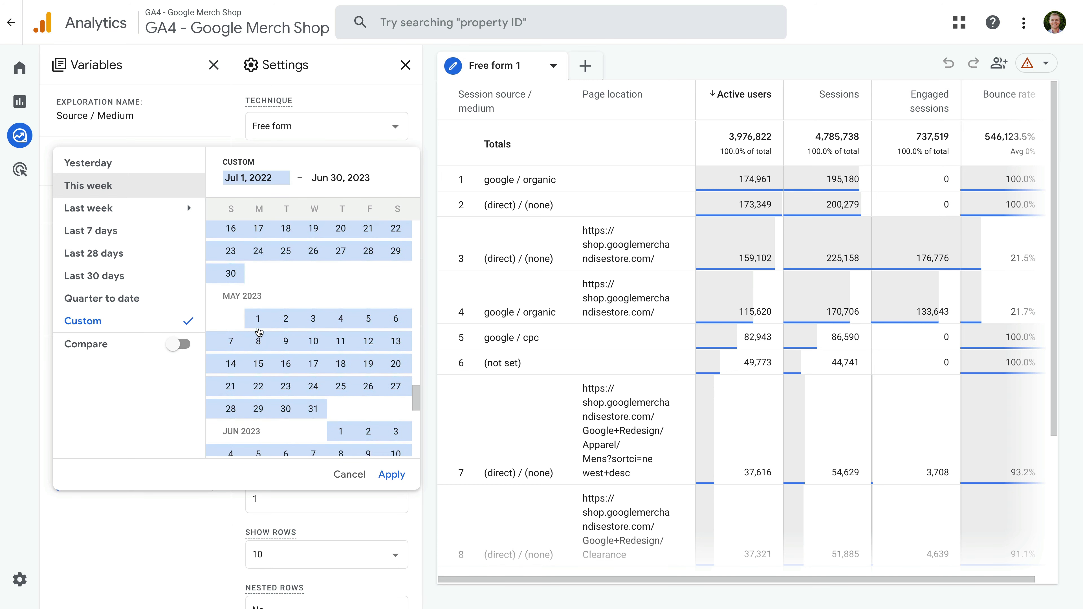
pyautogui.click(257, 318)
pyautogui.scroll(-8, 287, 344)
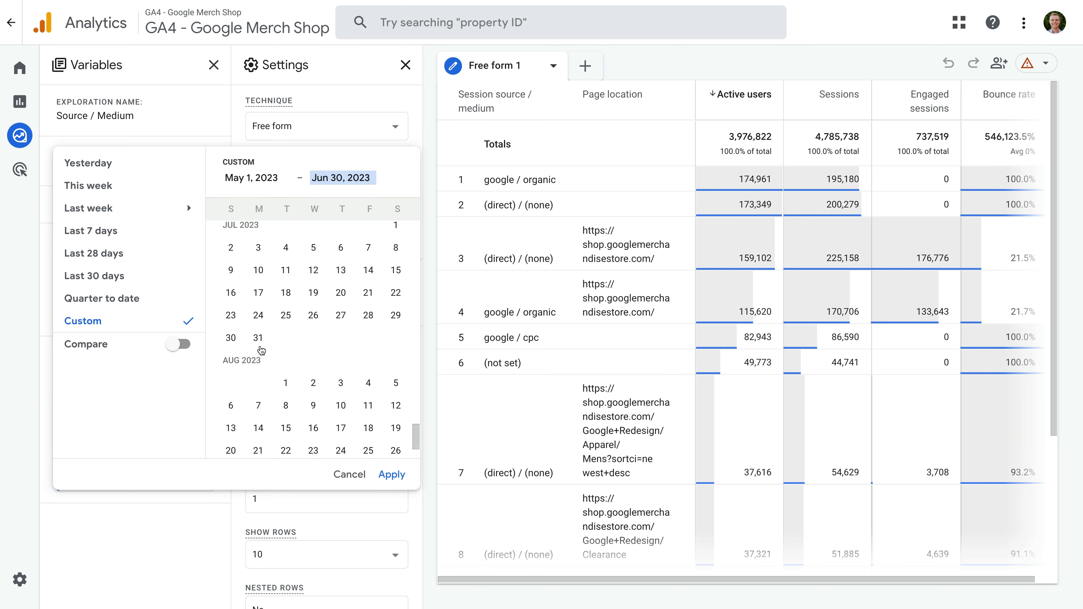
pyautogui.click(258, 337)
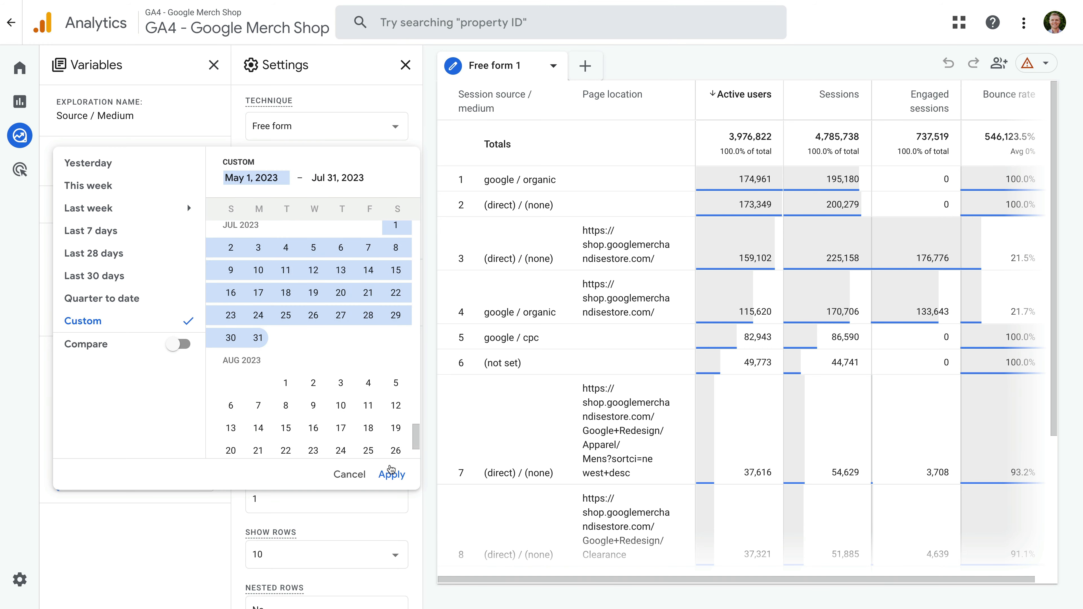
pyautogui.click(391, 475)
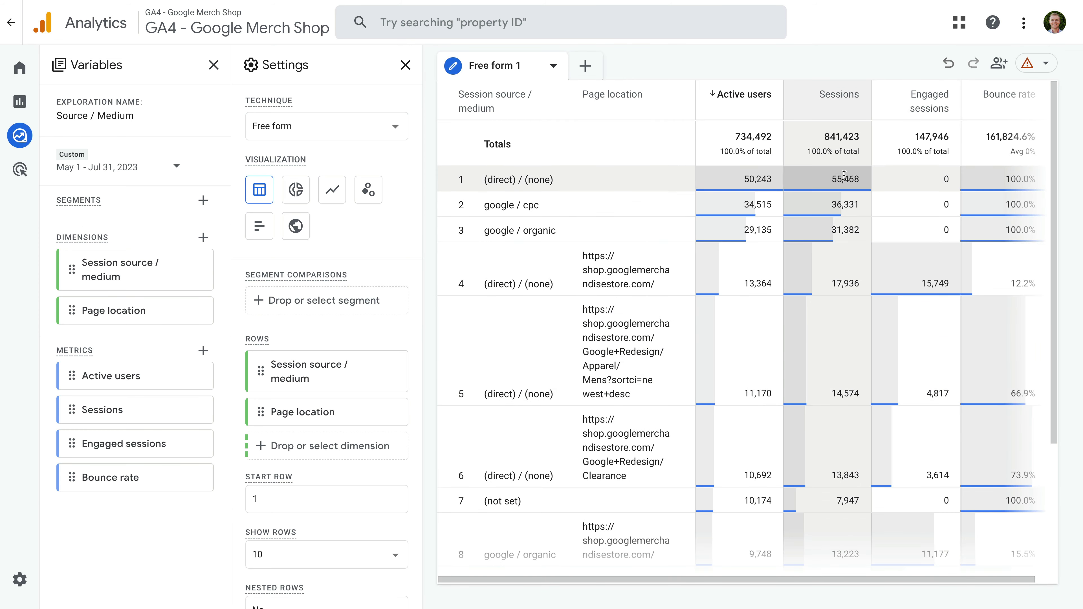
pyautogui.click(1044, 64)
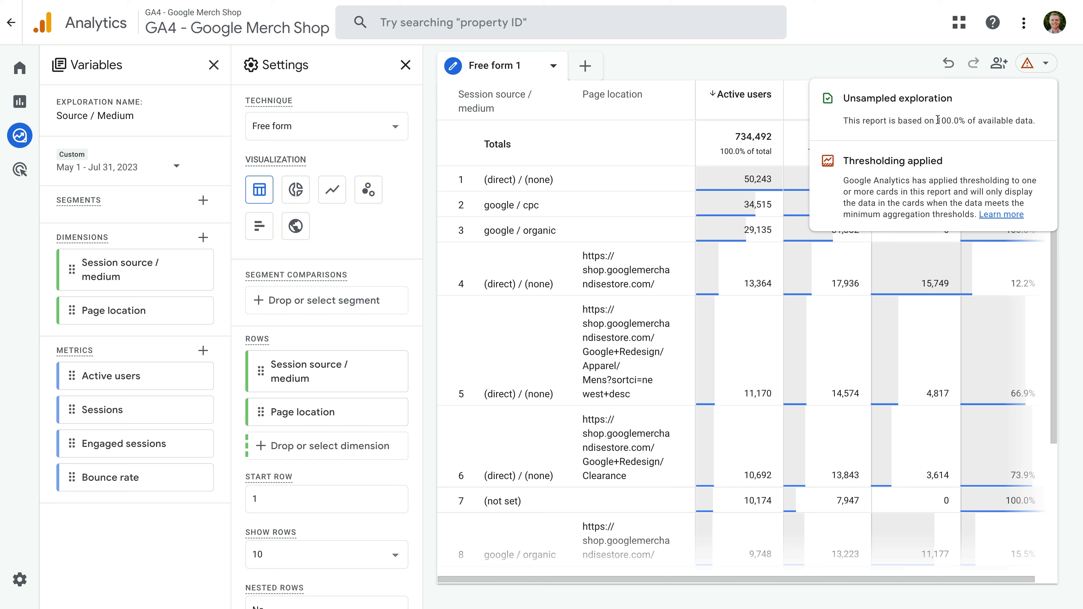
pyautogui.moveTo(937, 120); pyautogui.dragTo(963, 120)
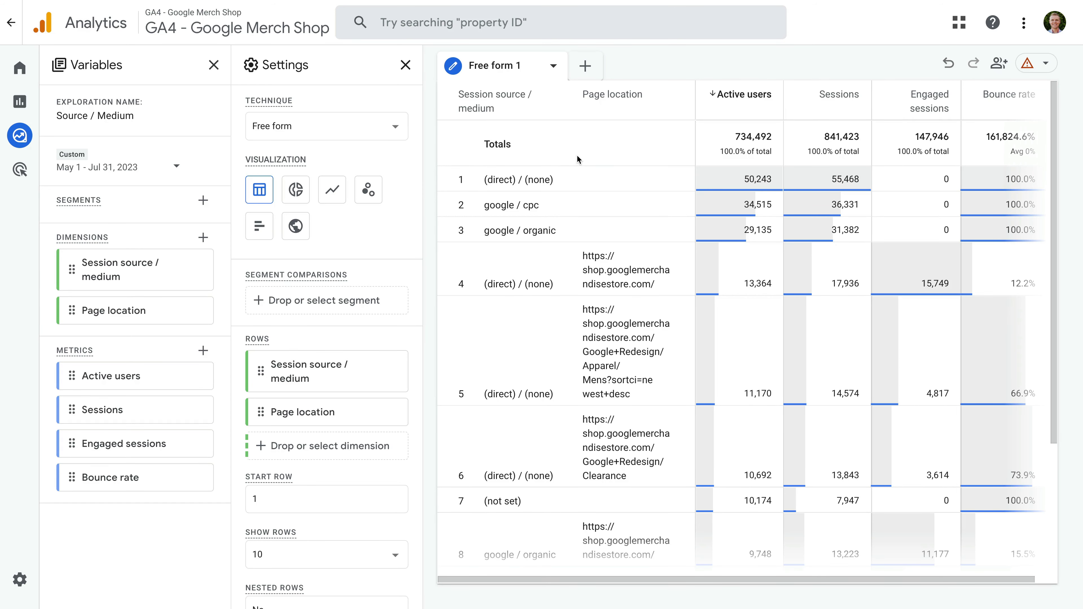
# - Review the thresholding notice once more, then switch to the standard Reports snapshot
pyautogui.click(1039, 66)
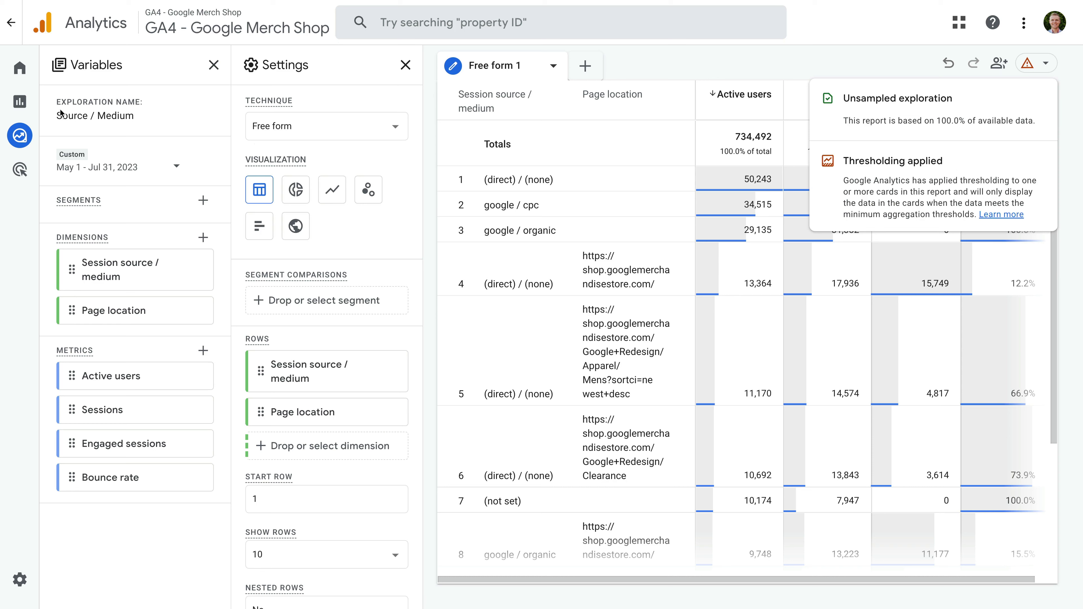
pyautogui.click(20, 102)
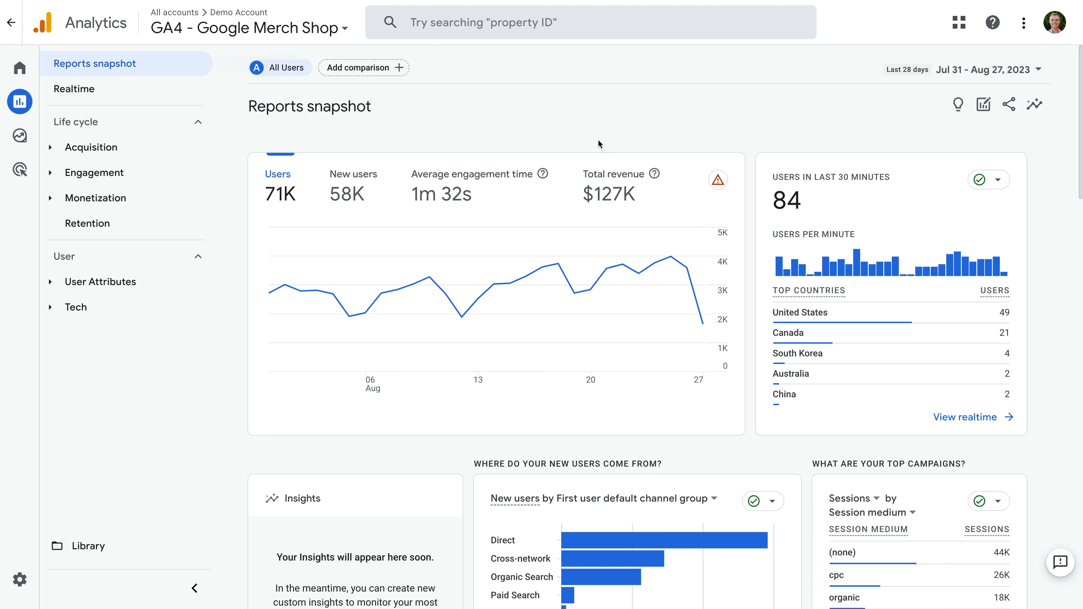
# - Change the snapshot's date range to Last 90 days, May 30 – Aug 27, 2023
pyautogui.moveTo(717, 179)
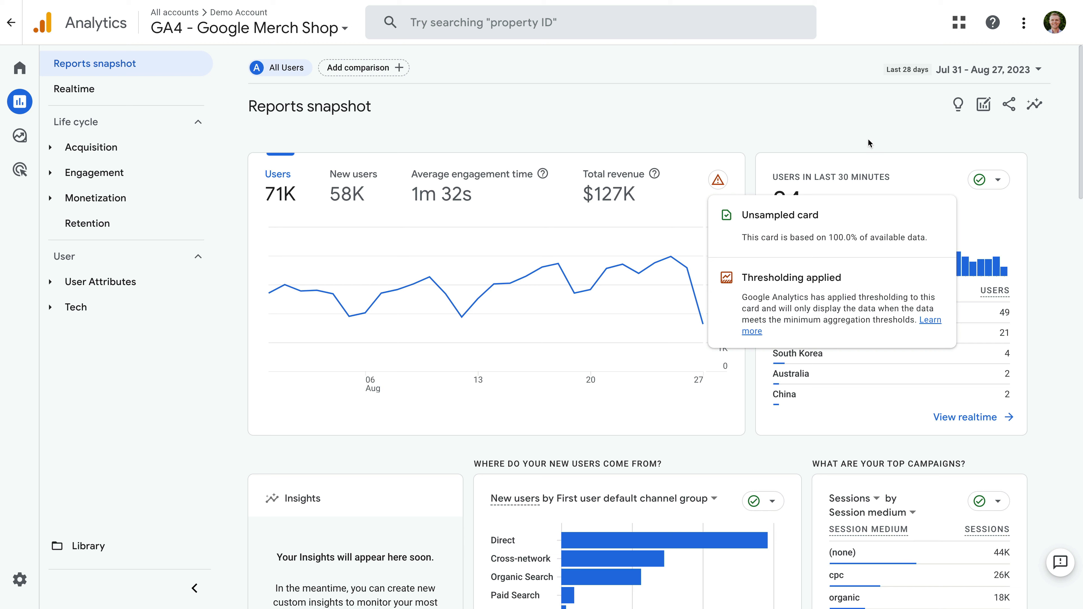
pyautogui.click(968, 71)
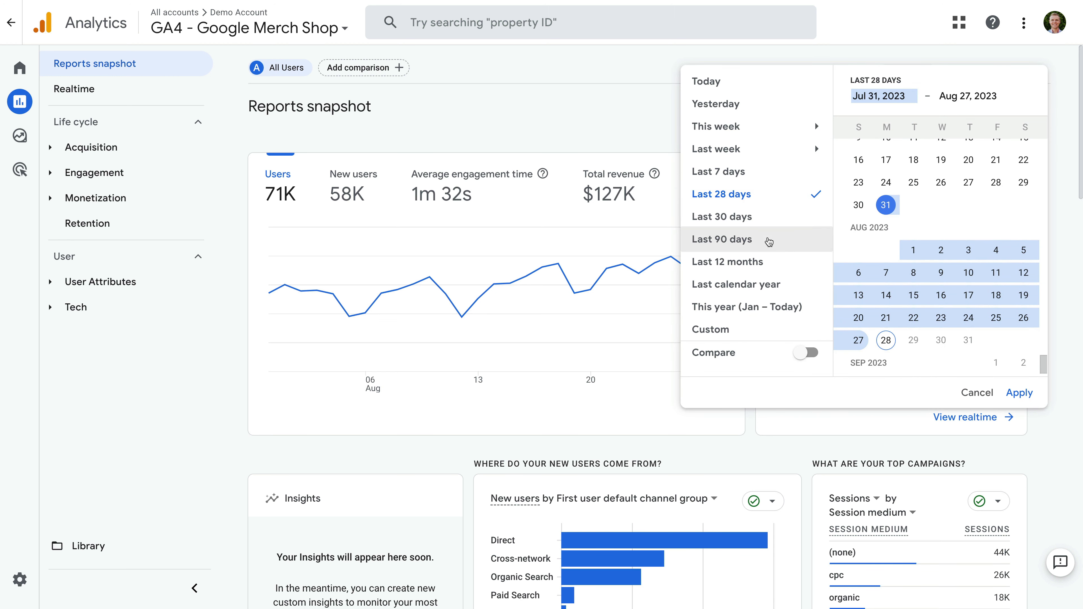
pyautogui.click(768, 240)
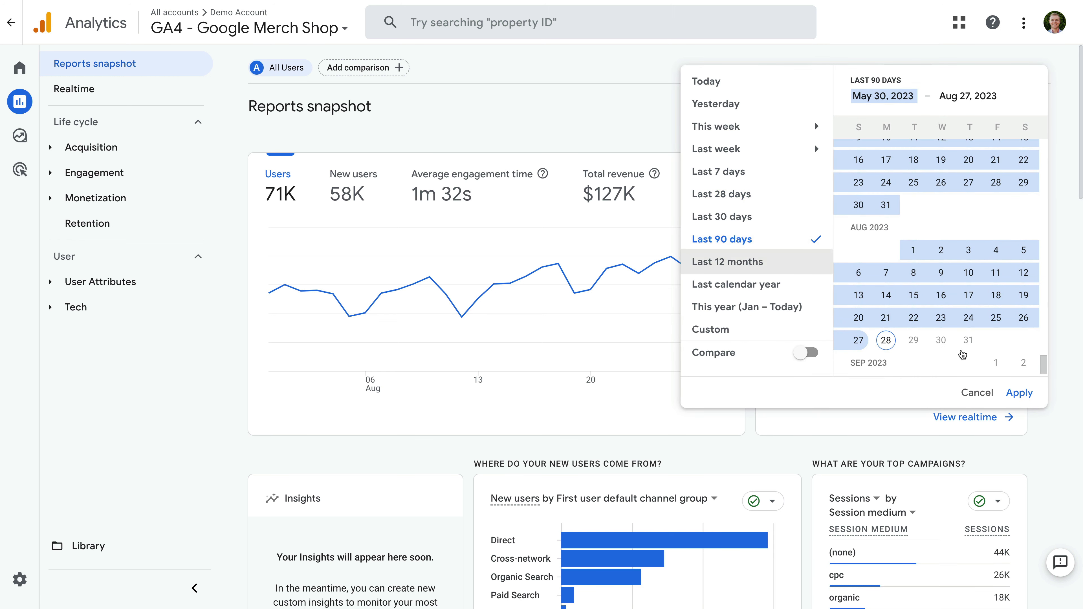
pyautogui.click(1019, 393)
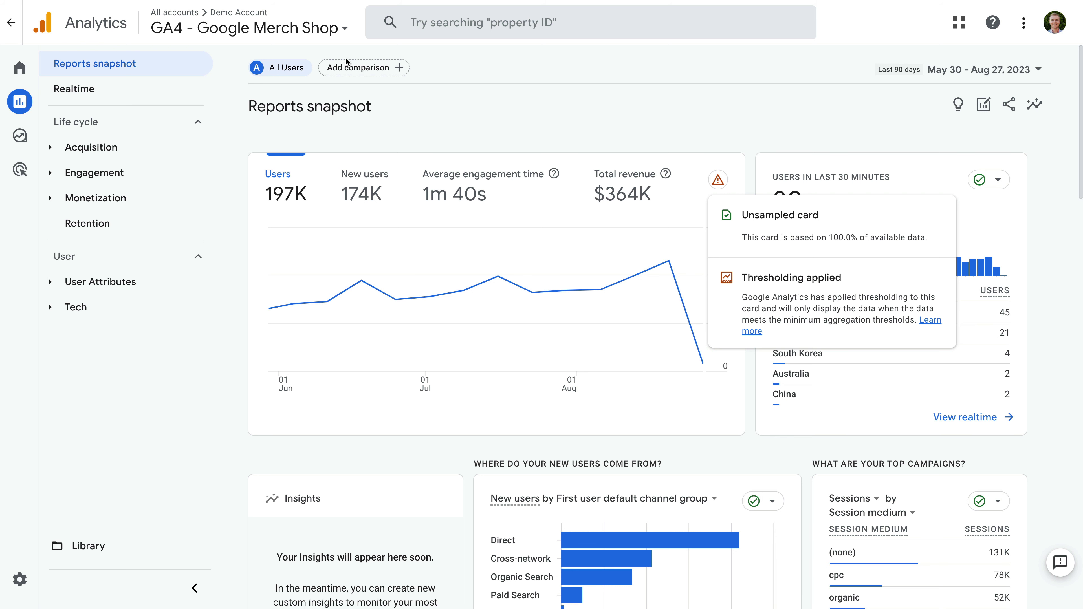
# - Switch to the Loves Data | GA4 Demo property under the Loves Data Demo account
pyautogui.click(298, 26)
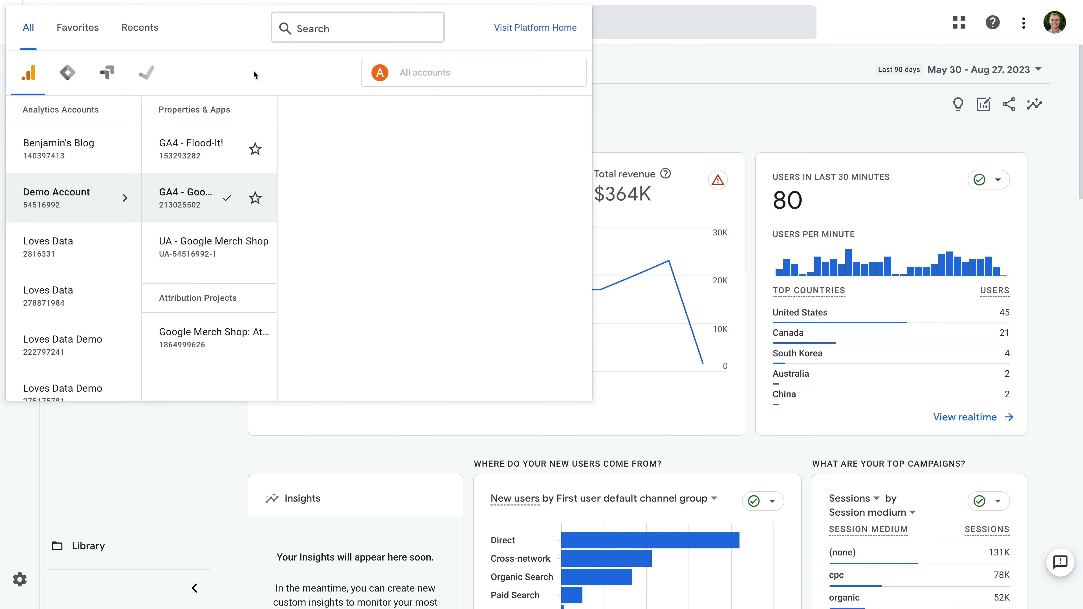
pyautogui.click(102, 340)
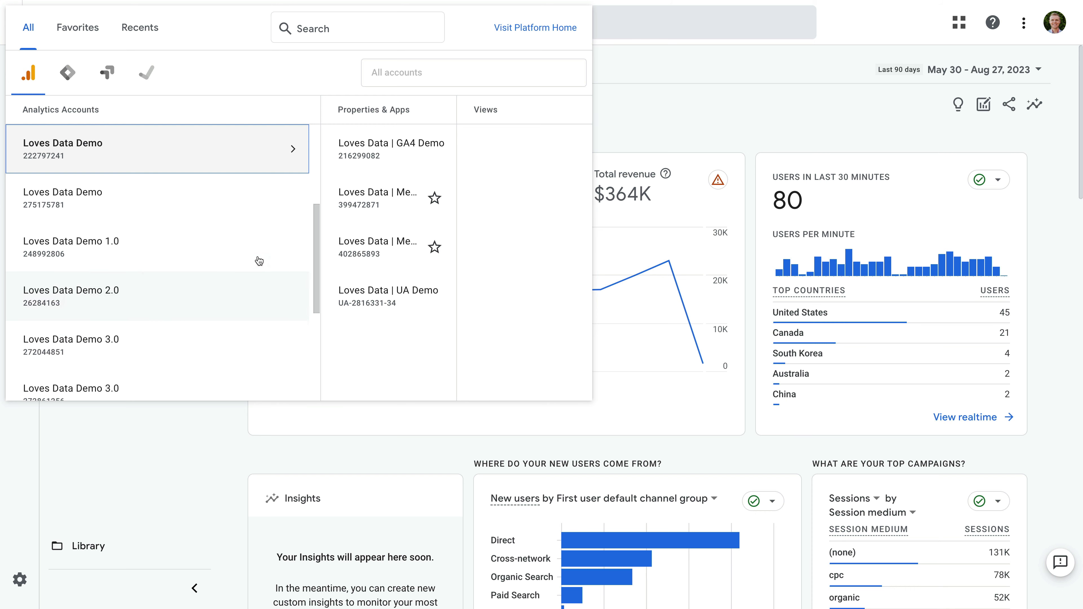
pyautogui.click(364, 151)
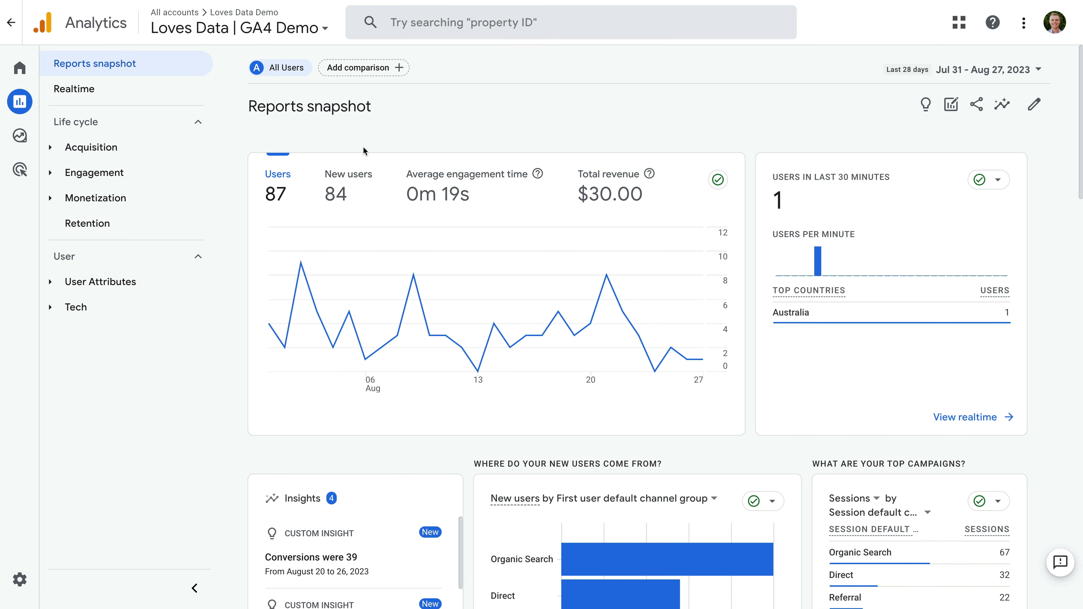
# - Open the Demographic details: Country report under User Attributes
pyautogui.click(172, 282)
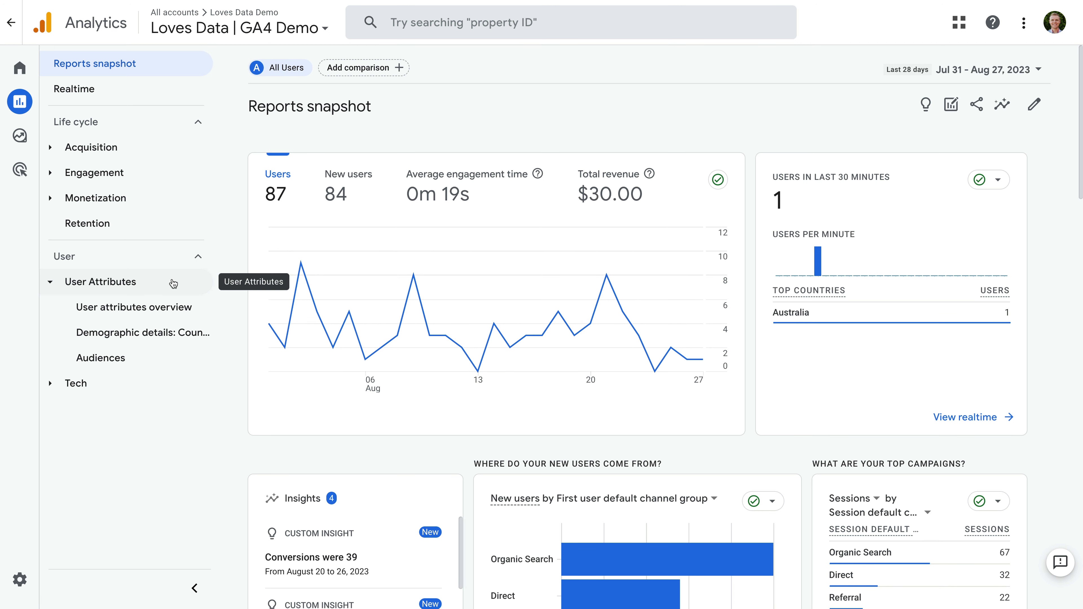
pyautogui.click(176, 338)
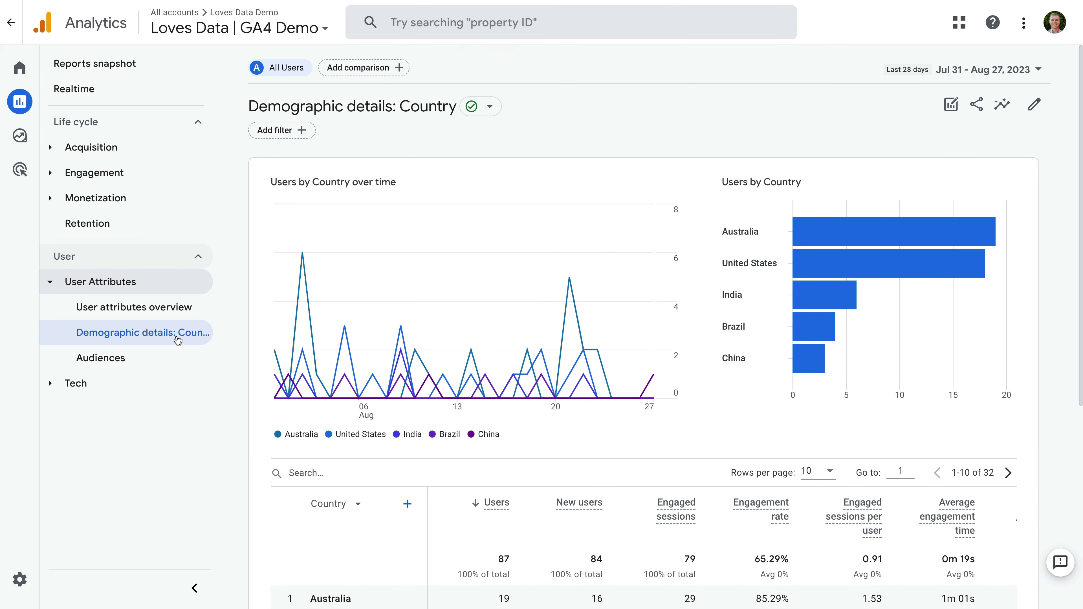
pyautogui.scroll(-4, 548, 411)
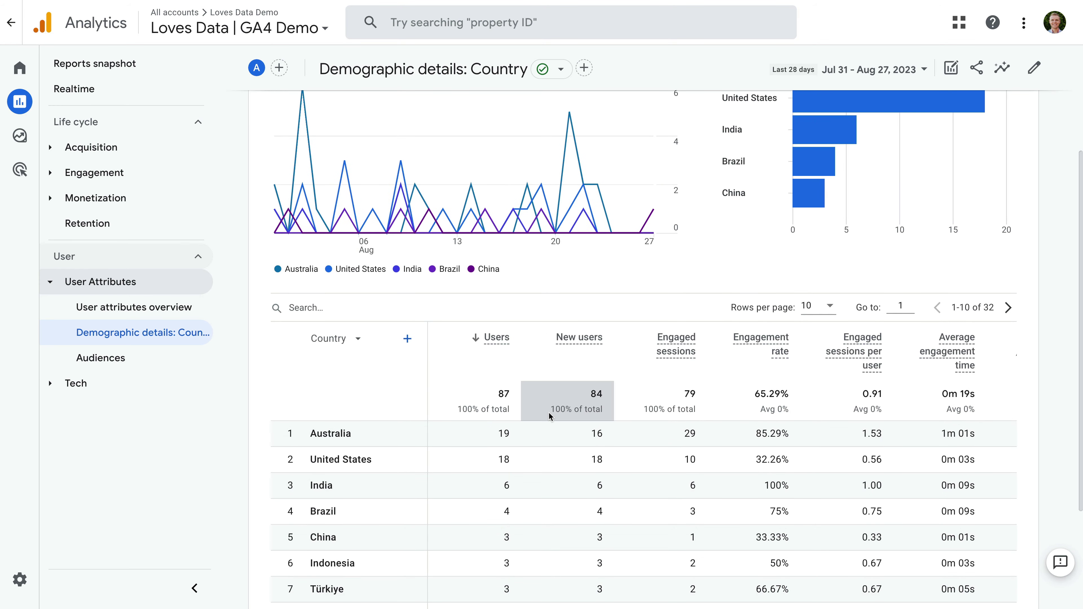
# - Change the demographic table's dimension from Country to Age
pyautogui.click(352, 341)
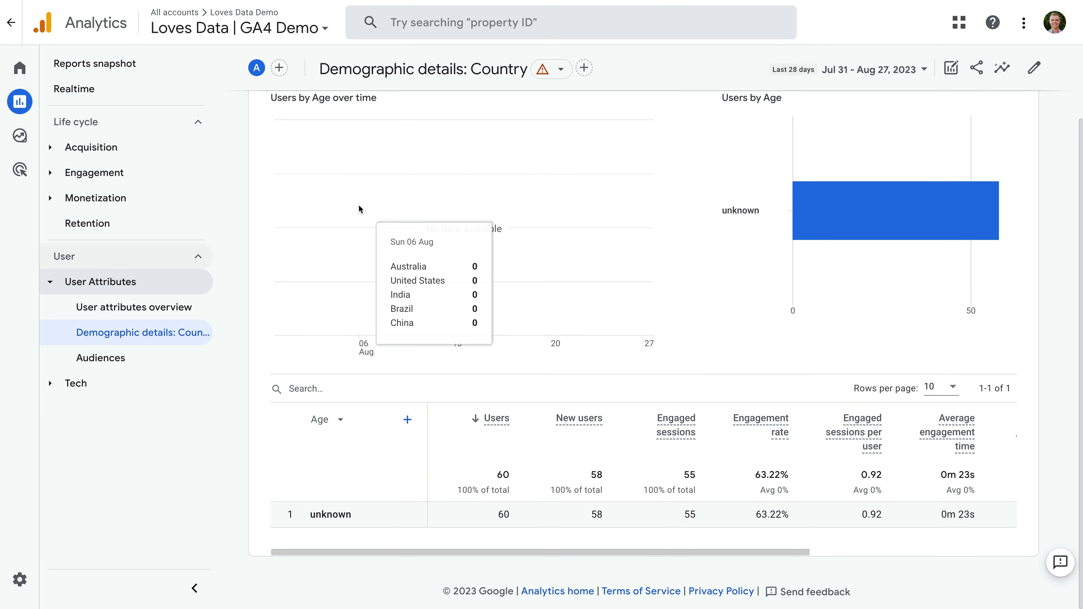
pyautogui.scroll(2, 420, 189)
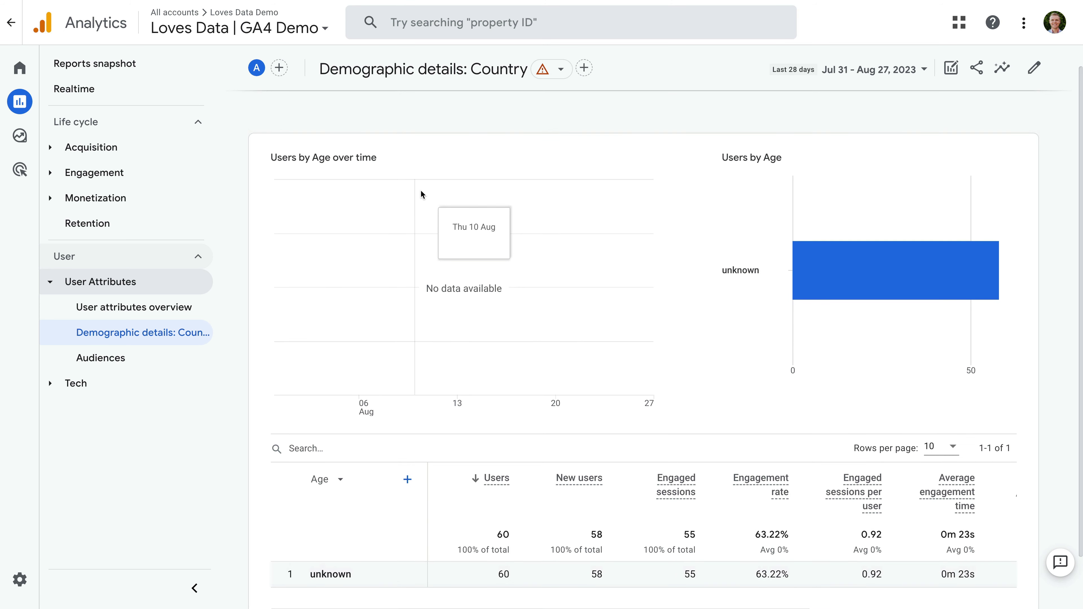
pyautogui.scroll(1, 421, 191)
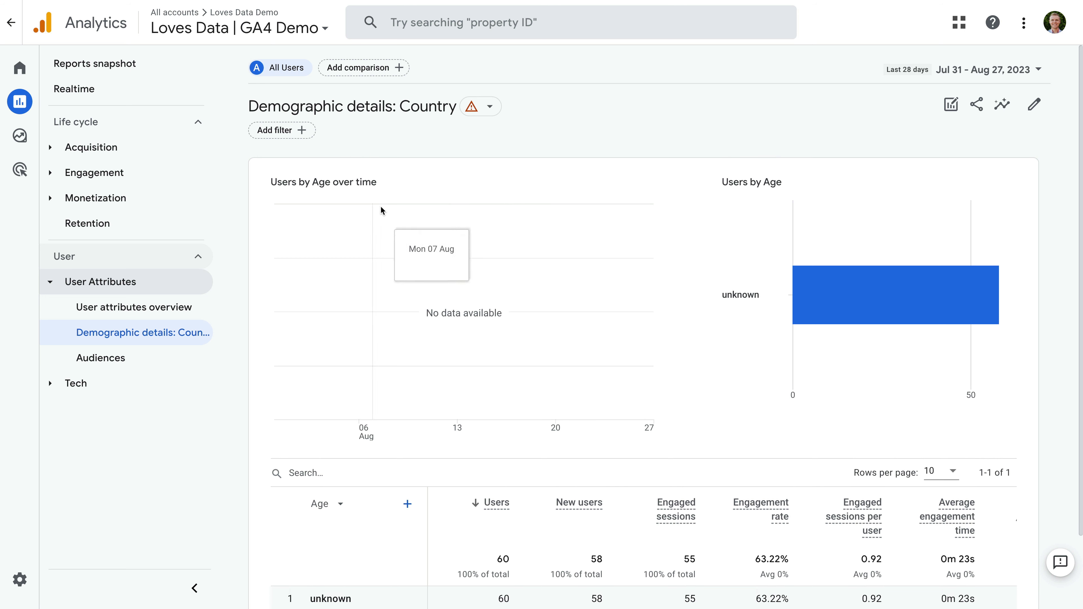
# - Check the data warning, extend the Age report to Last 12 months, and recheck thresholding
pyautogui.click(486, 110)
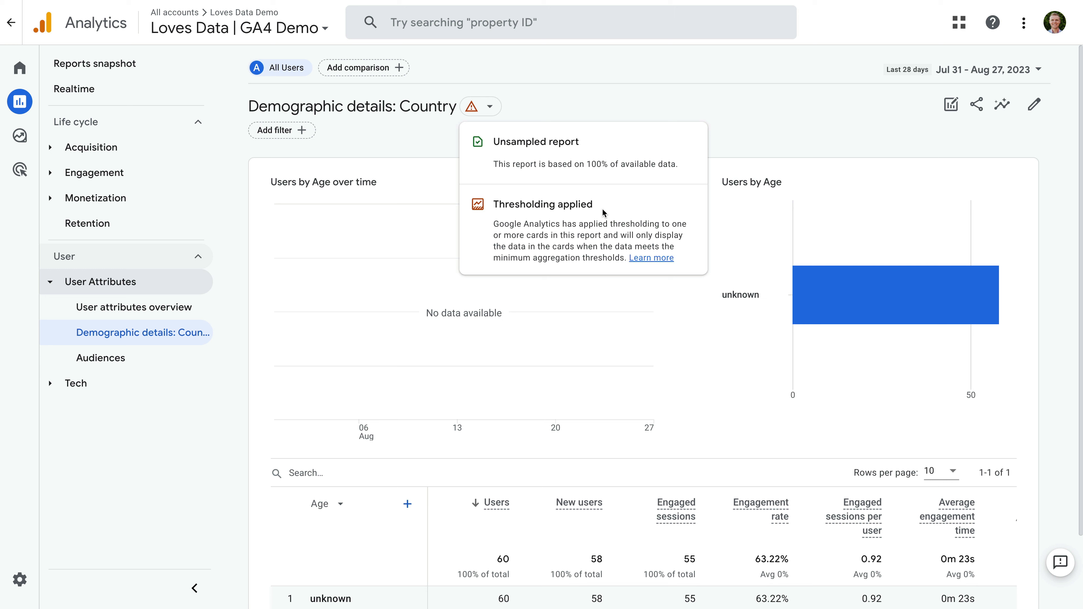
pyautogui.click(386, 145)
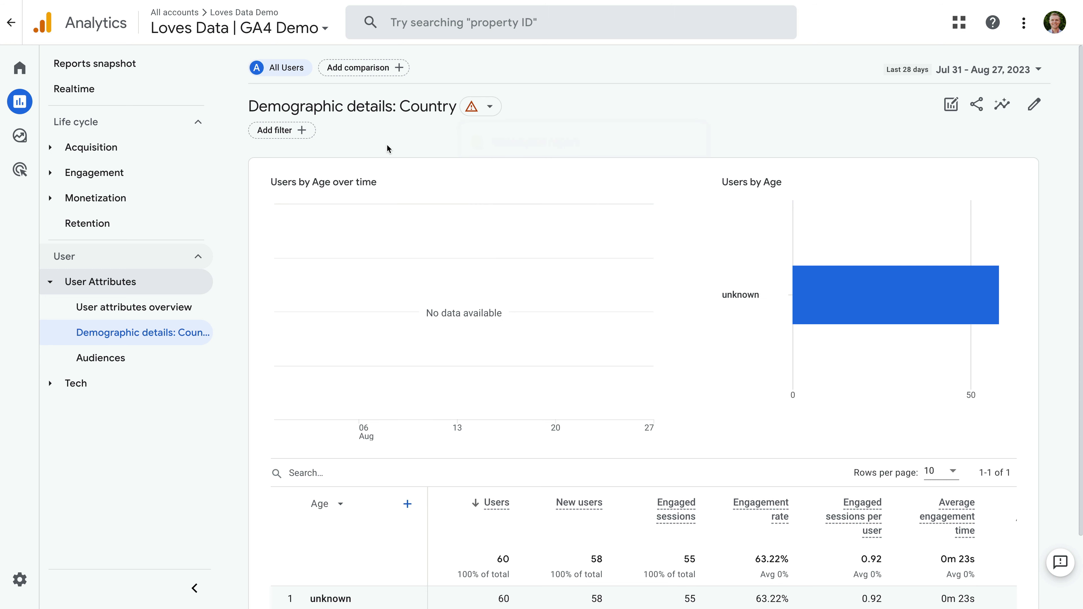
pyautogui.click(988, 69)
pyautogui.click(622, 281)
pyautogui.click(1015, 550)
pyautogui.scroll(-3, 570, 344)
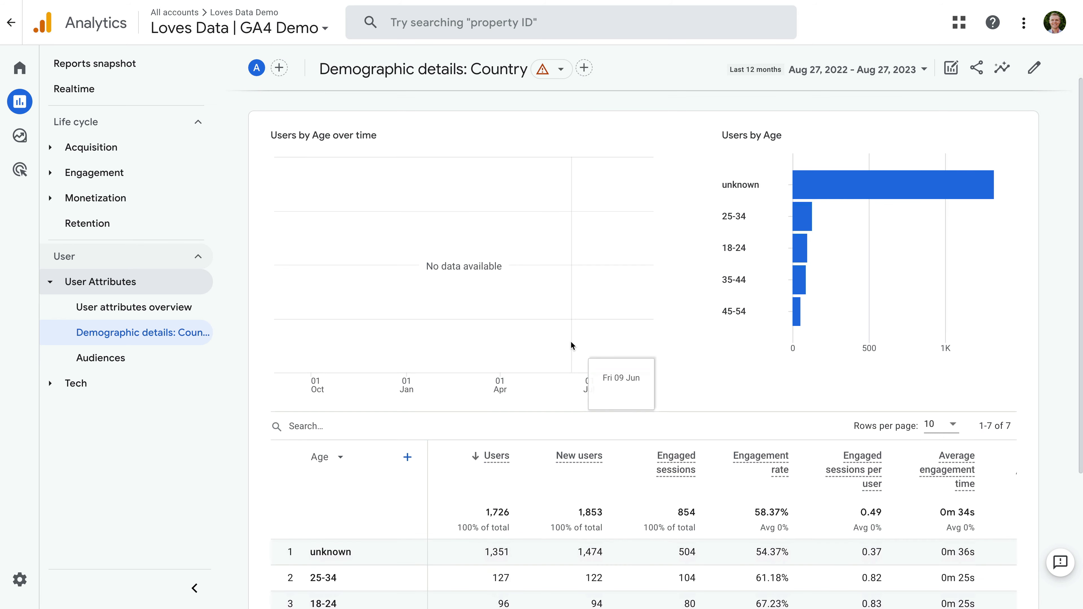
pyautogui.scroll(-2, 570, 340)
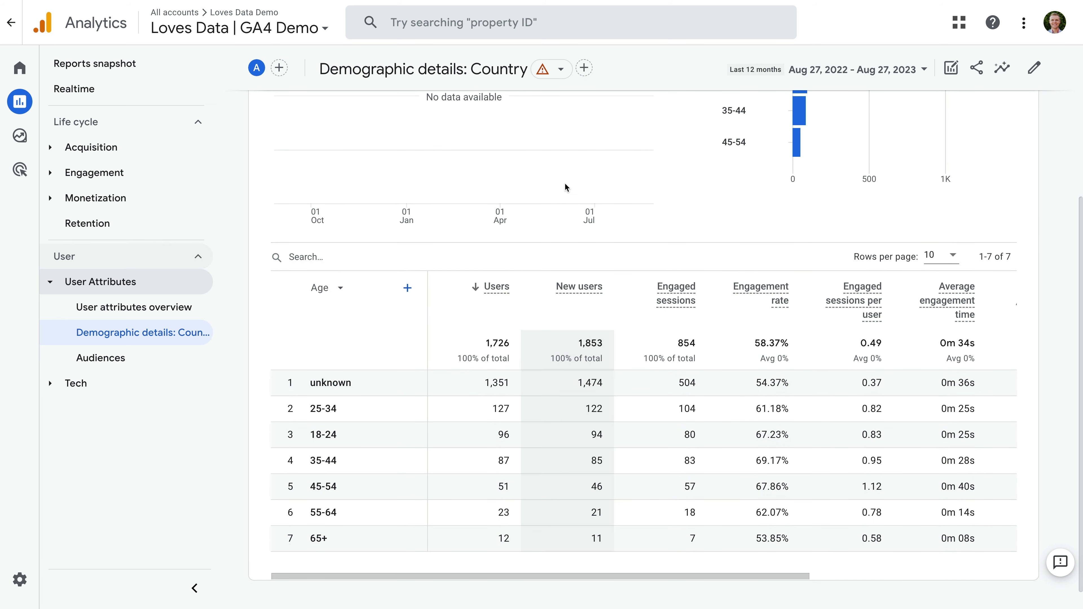
pyautogui.click(553, 70)
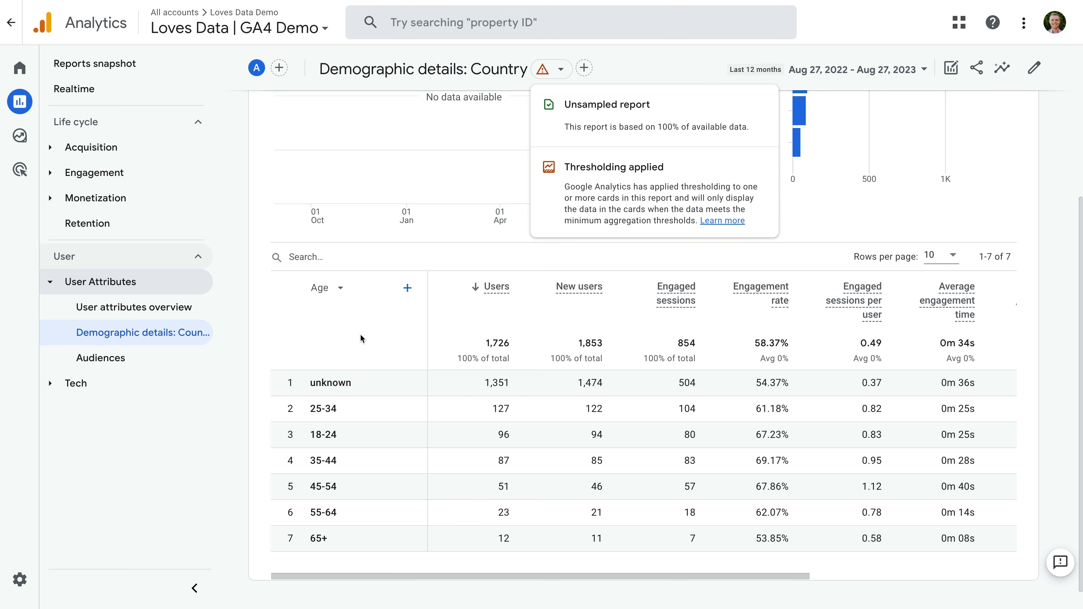
# - Open Admin > Reporting Identity, show all identity options, and expand Blended's methods
pyautogui.click(20, 580)
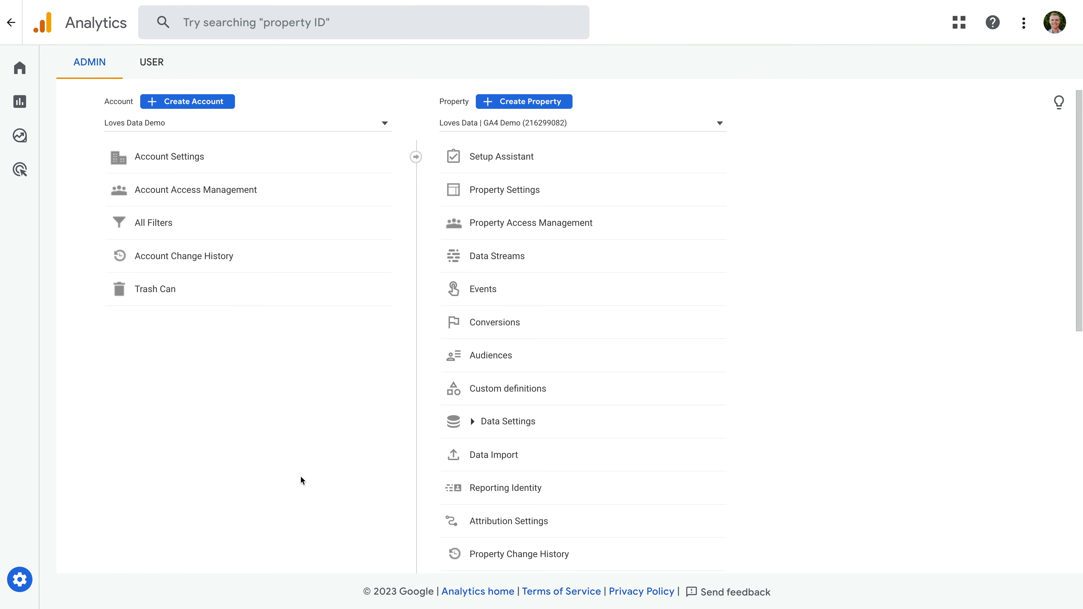
pyautogui.click(519, 498)
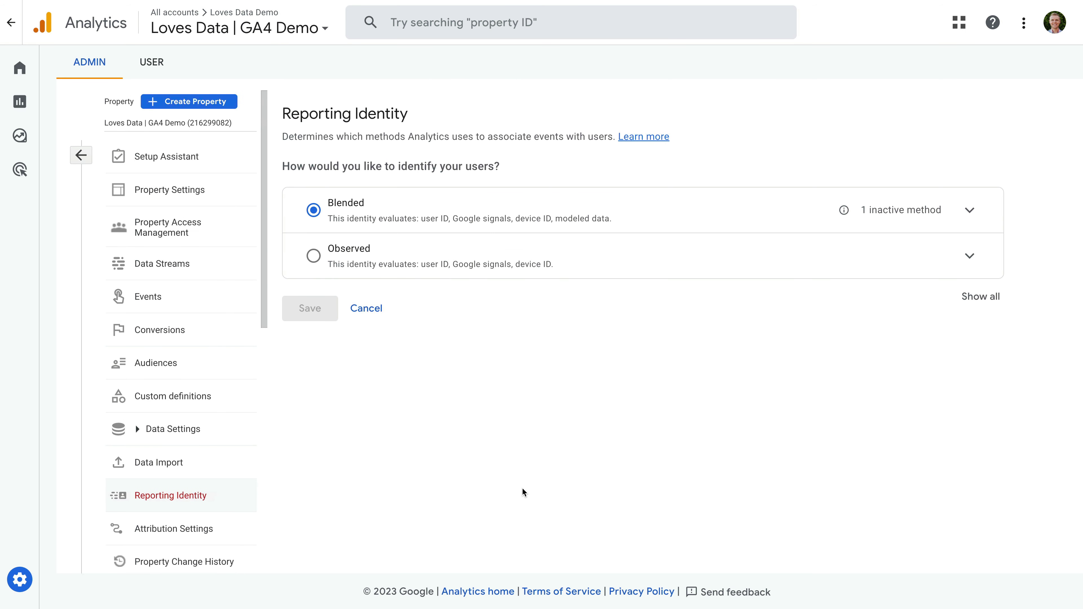
pyautogui.click(969, 297)
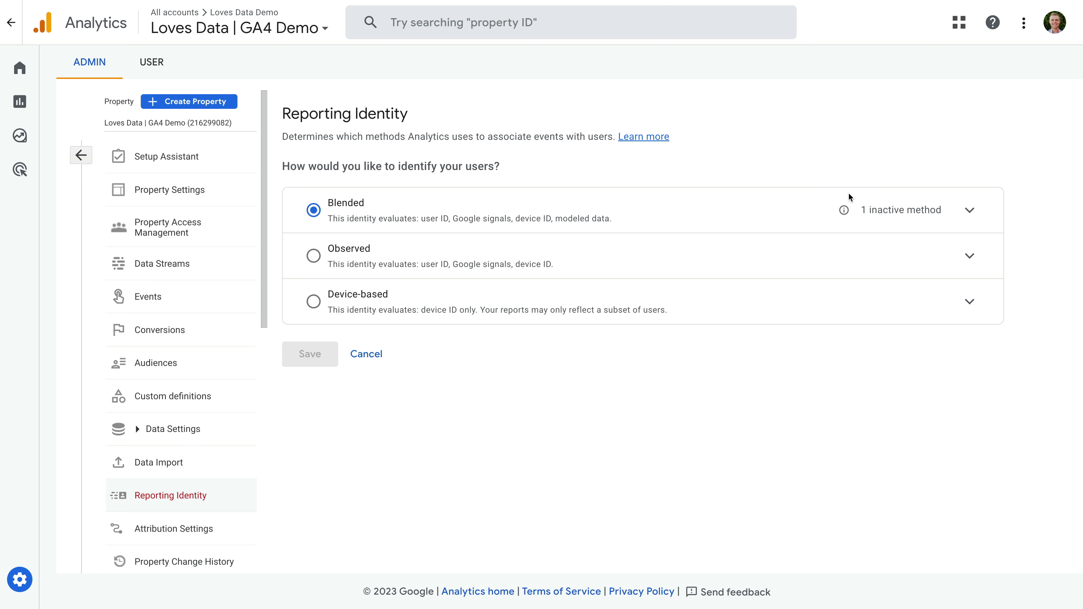
pyautogui.click(974, 218)
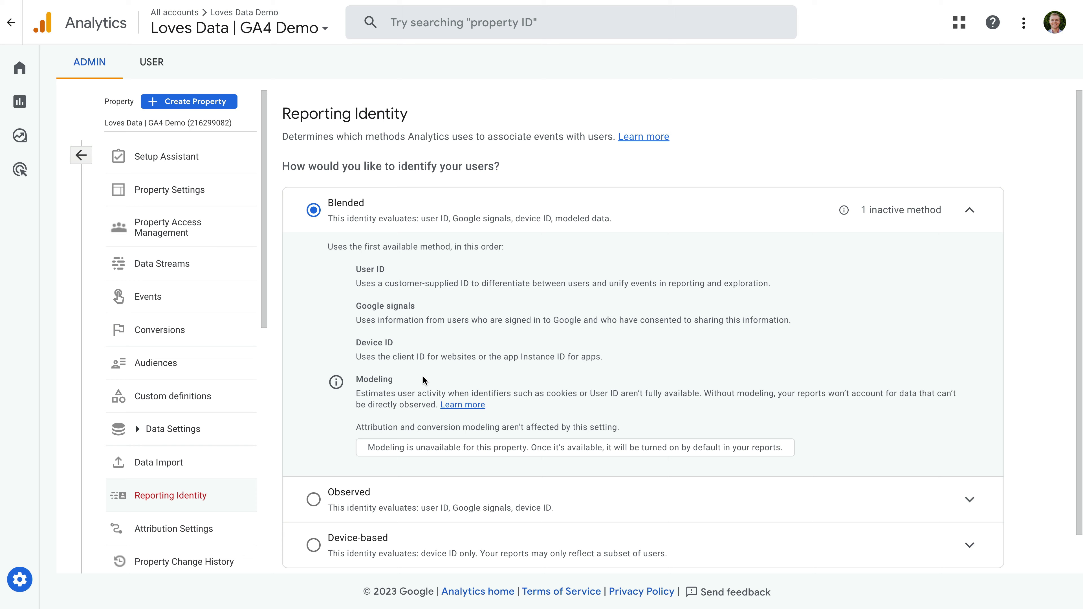
# - Select the Observed identity and highlight Google signals among its methods
pyautogui.scroll(-1, 423, 380)
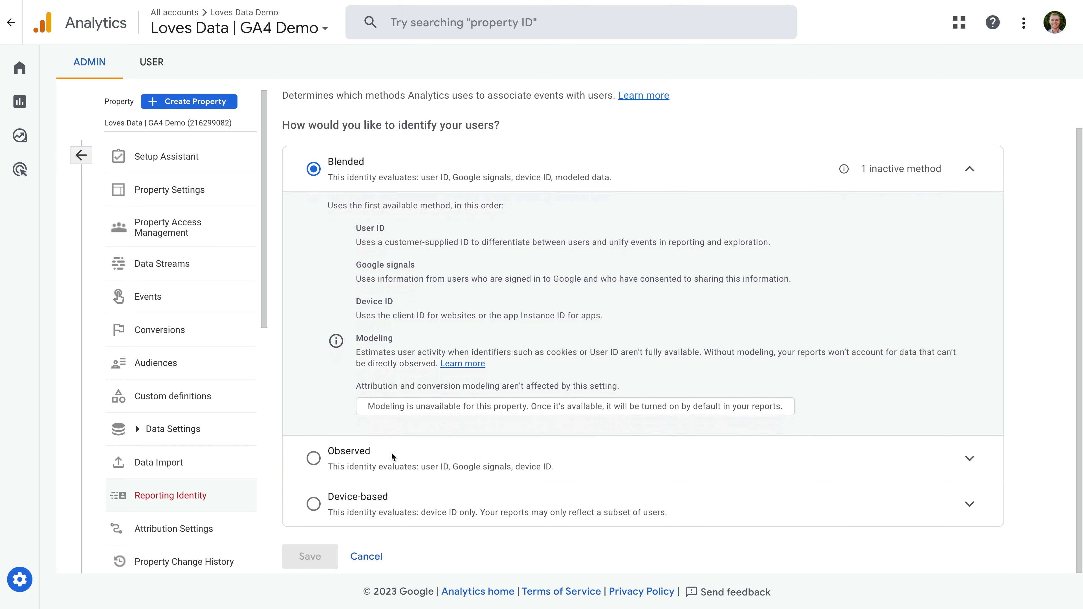
pyautogui.click(314, 457)
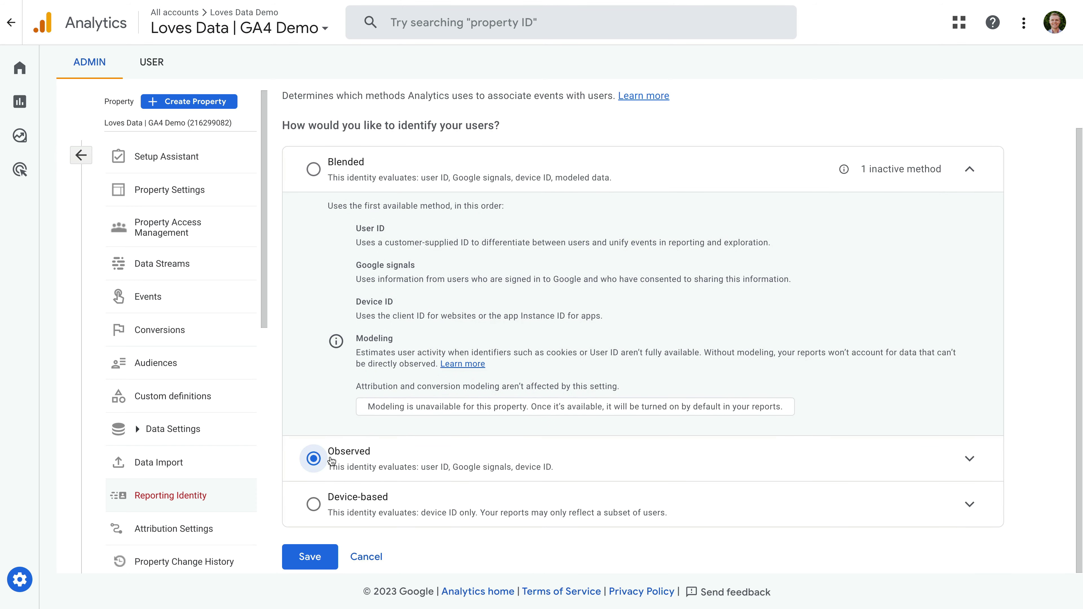
pyautogui.click(969, 459)
pyautogui.scroll(-3, 850, 481)
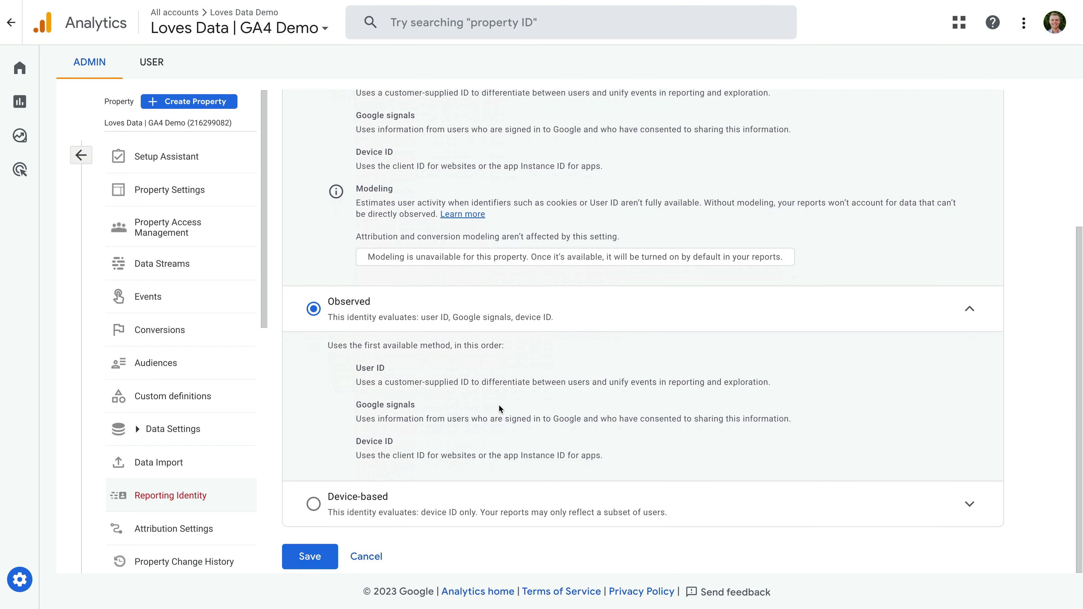
pyautogui.moveTo(355, 403); pyautogui.dragTo(415, 404)
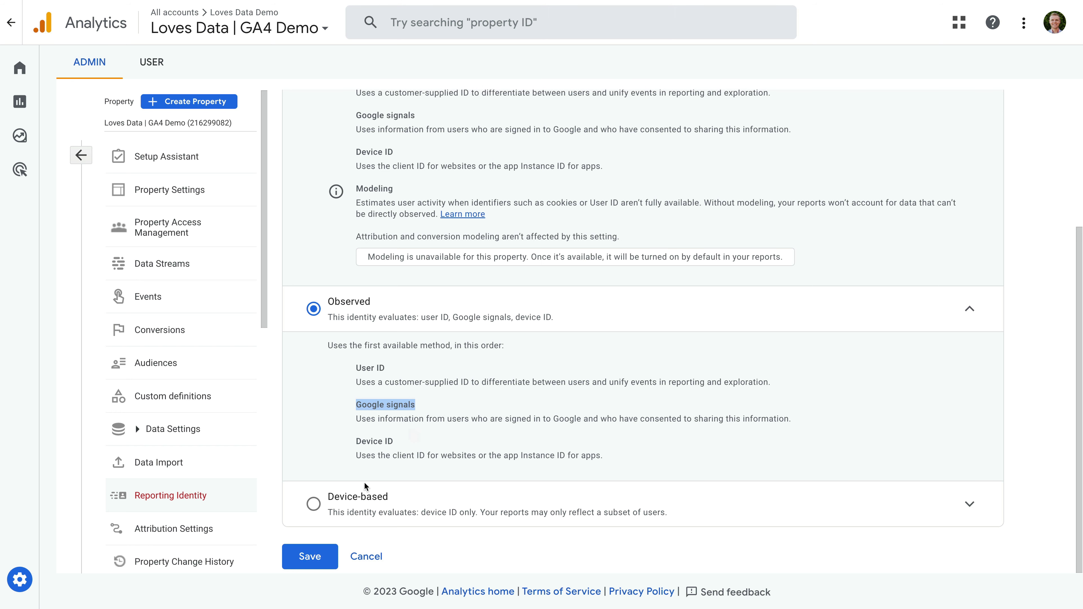
# - Select Device-based identity and highlight Device ID as its only method
pyautogui.click(315, 505)
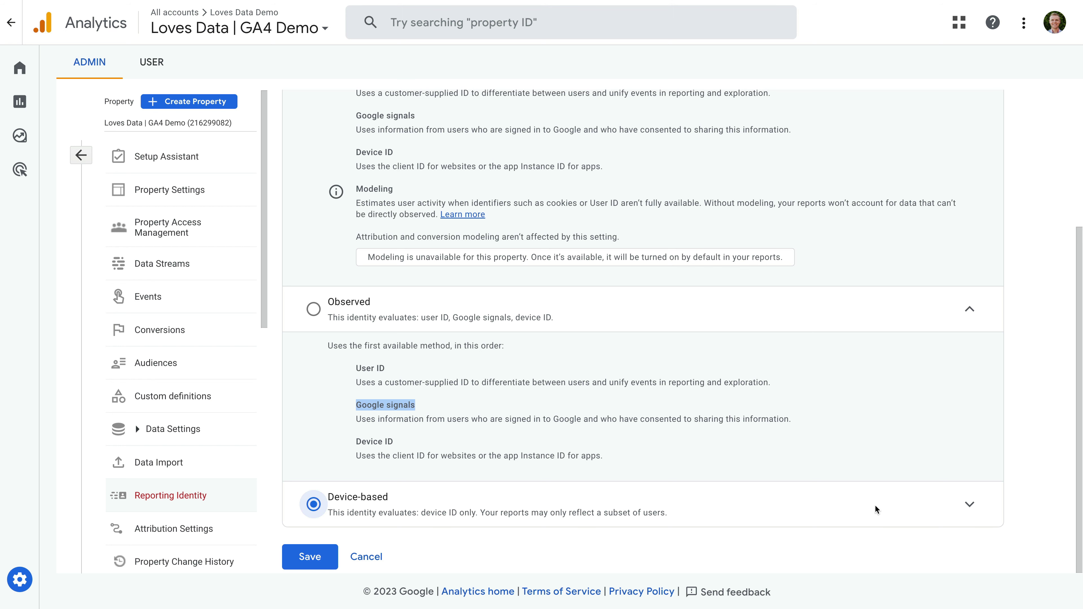
pyautogui.click(969, 504)
pyautogui.scroll(-2, 943, 496)
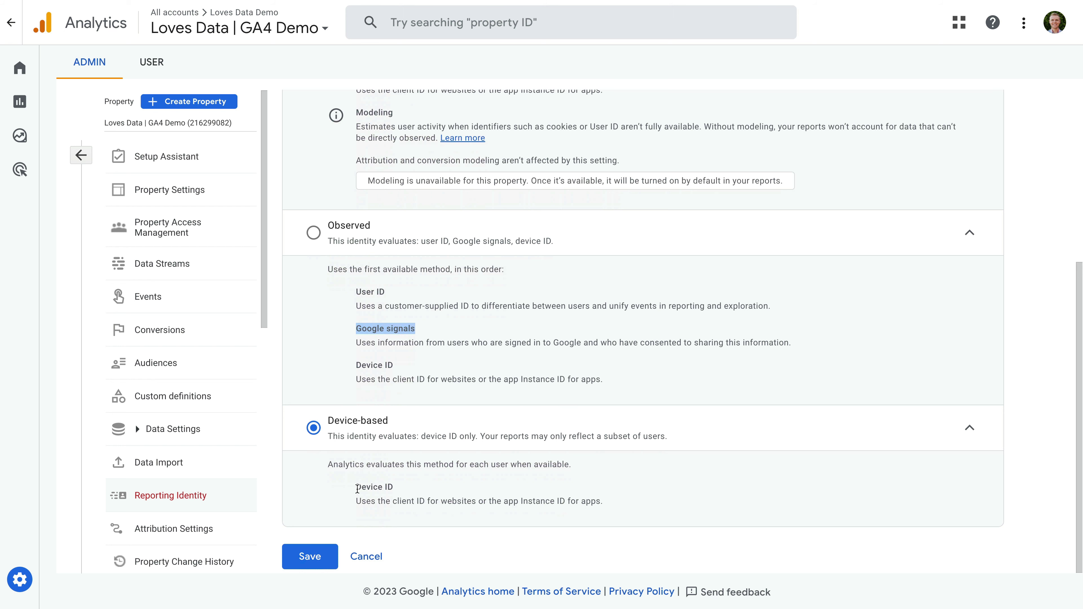
pyautogui.moveTo(357, 489); pyautogui.dragTo(426, 490)
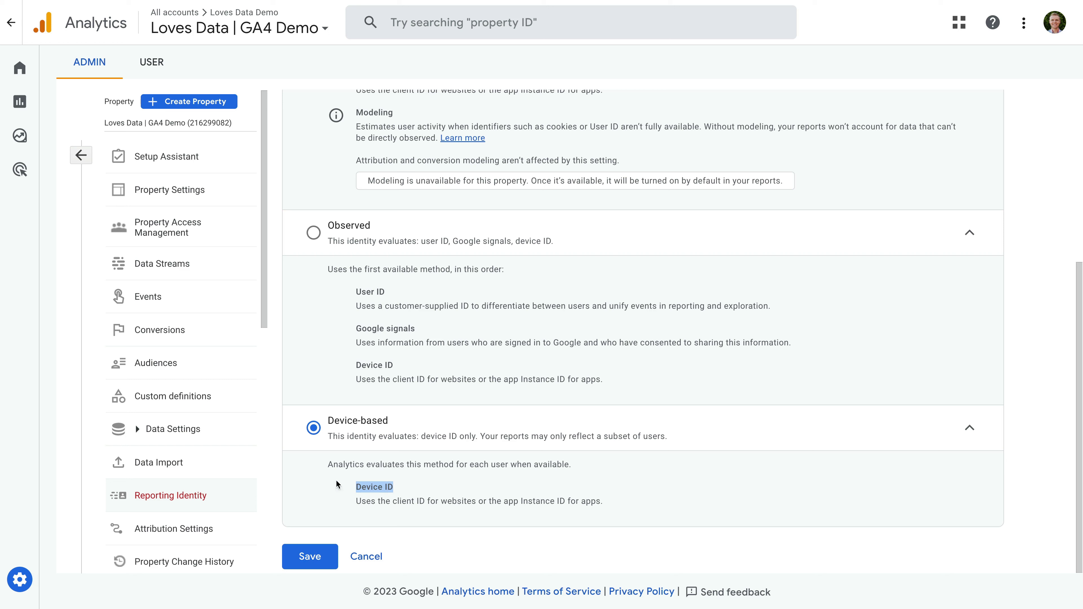
pyautogui.scroll(-2, 207, 501)
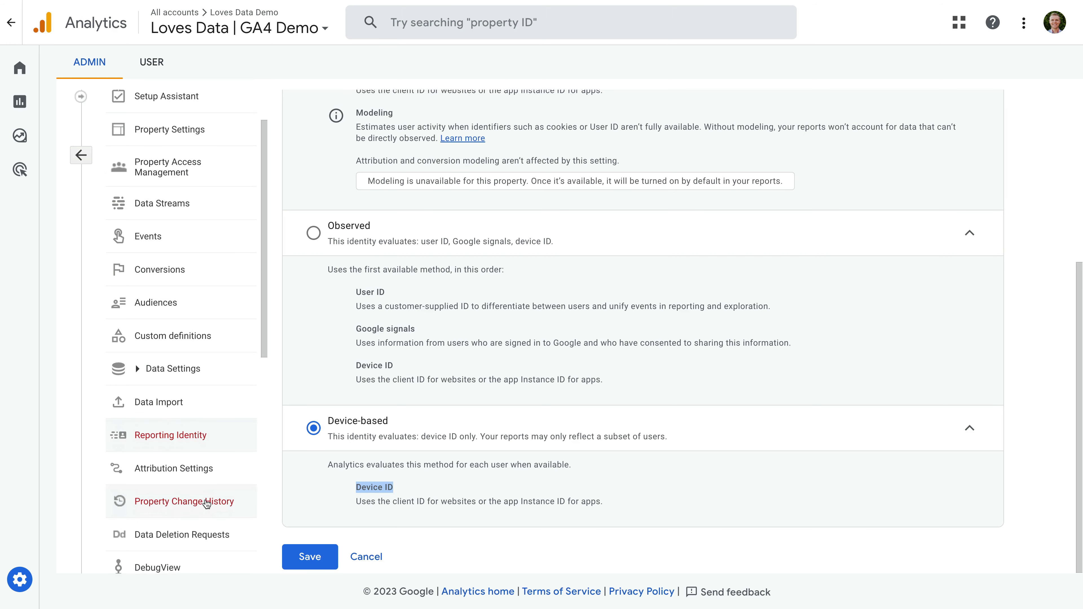
# - Under Data Settings, open Data Collection, showing Google signals enabled in 307 of 307 regions
pyautogui.click(216, 369)
pyautogui.click(220, 401)
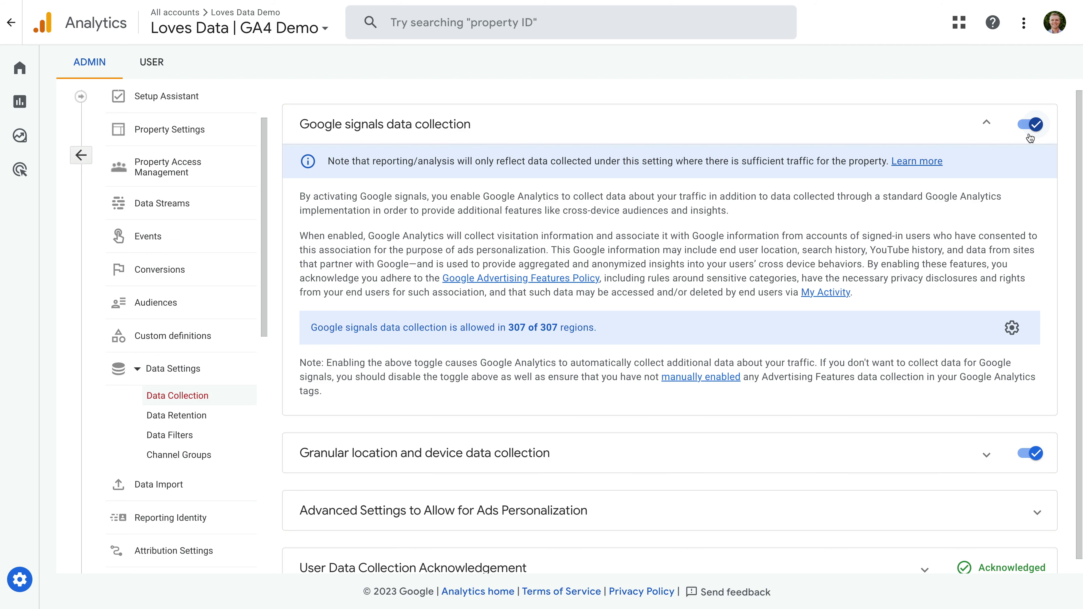
# - Switch the Google signals data collection toggle off, removing its 307-of-307-region allowance
pyautogui.click(1032, 126)
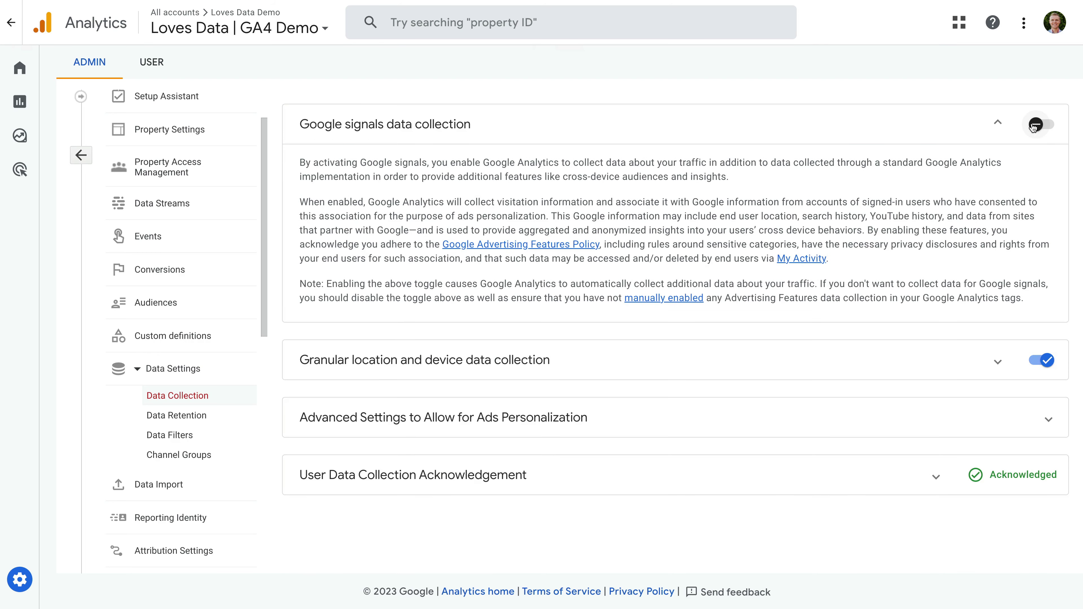